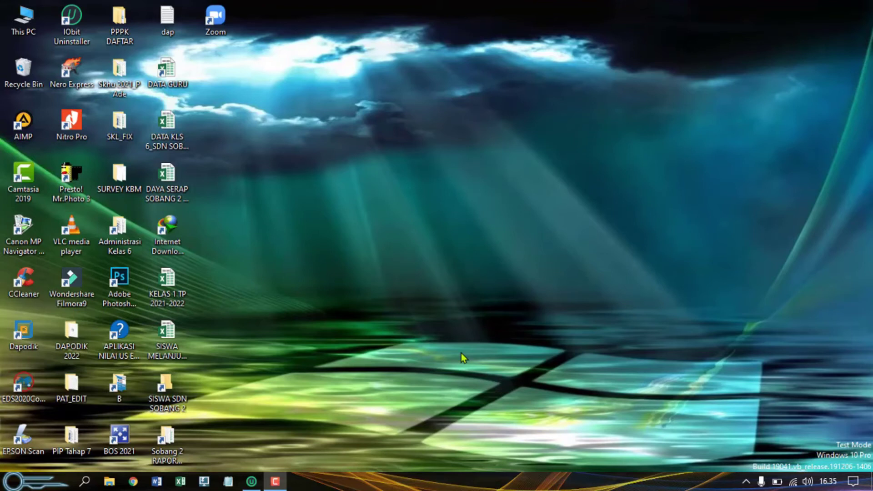
right_click(410, 245)
click(436, 282)
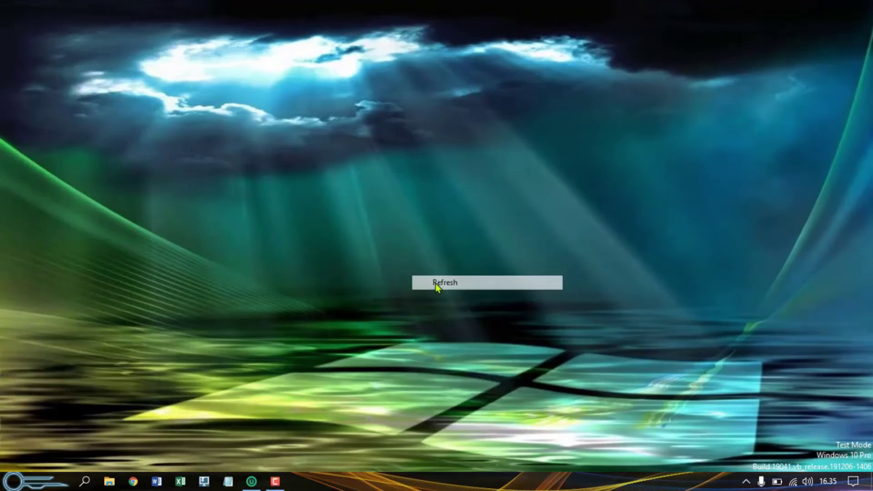
right_click(413, 232)
click(445, 270)
right_click(439, 267)
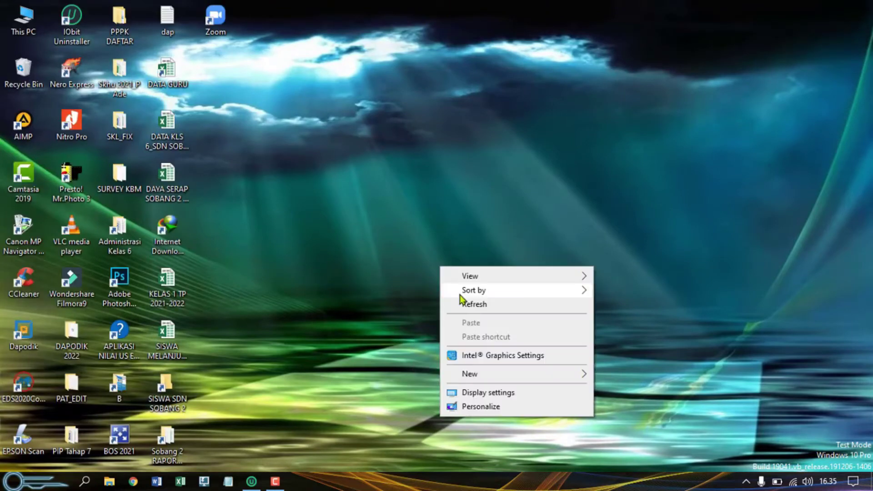
click(470, 304)
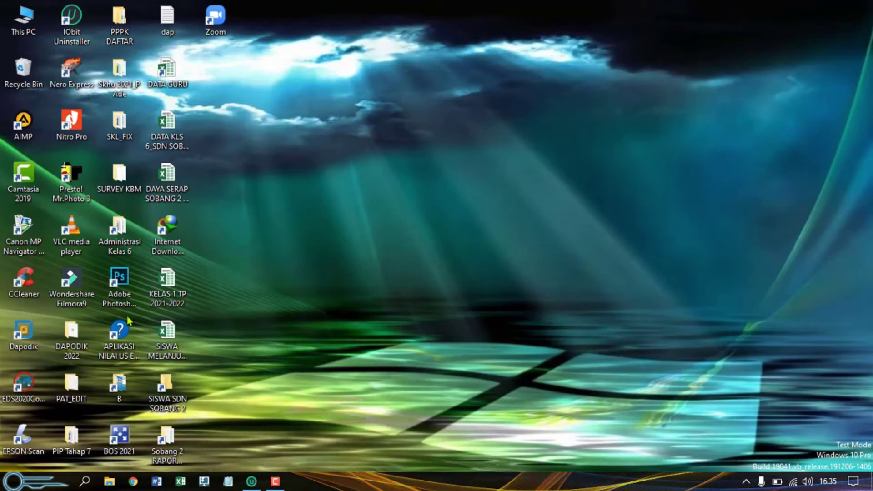
Launch Dapodik, sign in with the saved school account for 2021/2022 Ganjil with remember-me enabled, and enter as Operator Sekolah
double_click(35, 333)
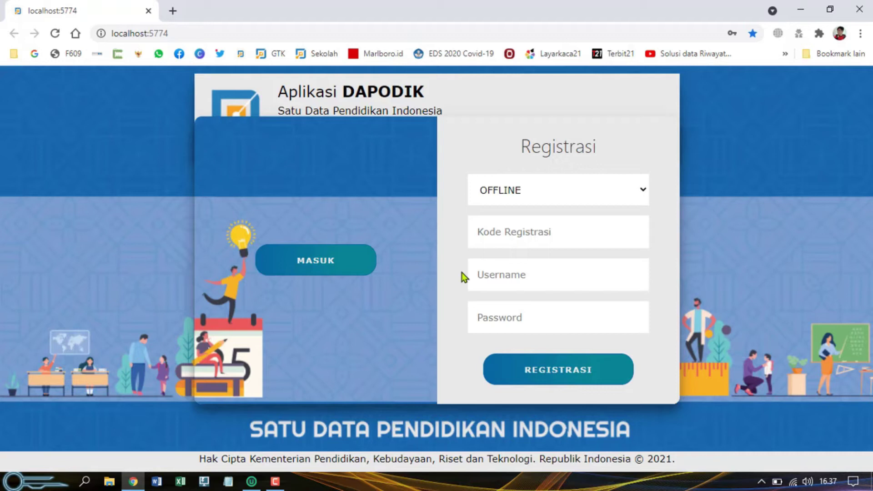
click(321, 260)
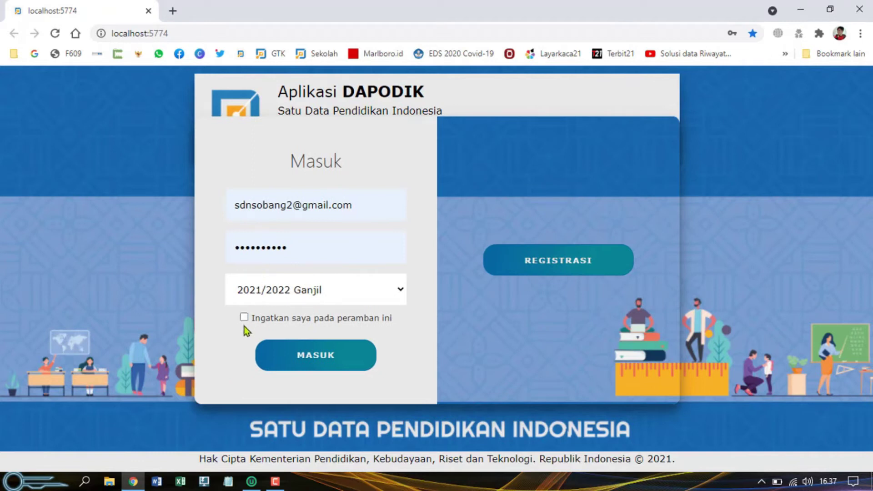
click(245, 318)
click(296, 354)
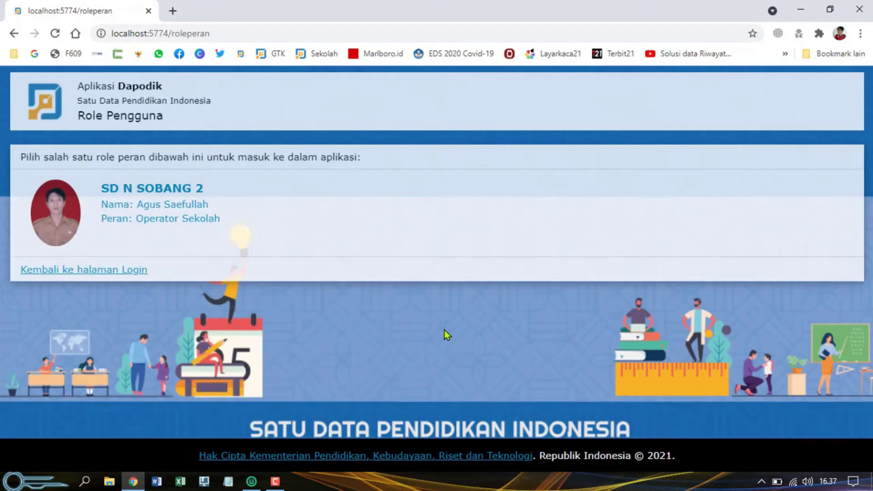
click(164, 225)
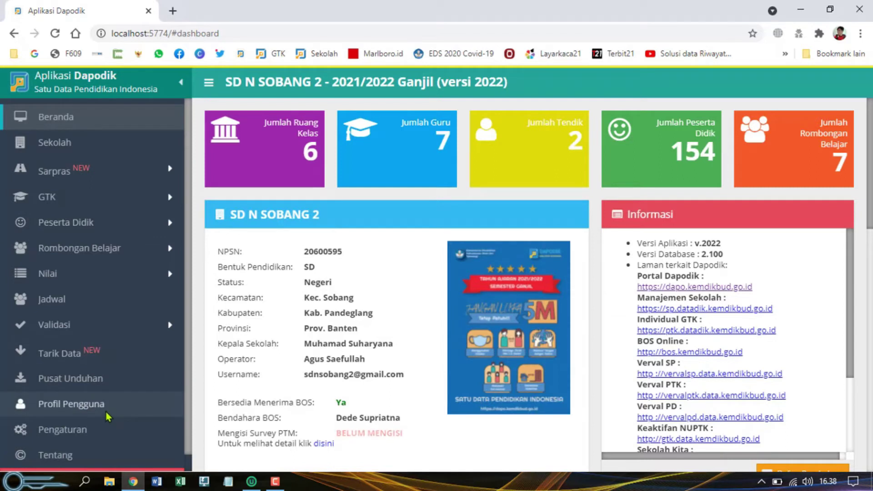
Run the local validation for Sekolah, Sarpras, Peserta Didik and GTK, and review the listed GTK validation entries
scroll(91, 400, down, 1)
click(72, 308)
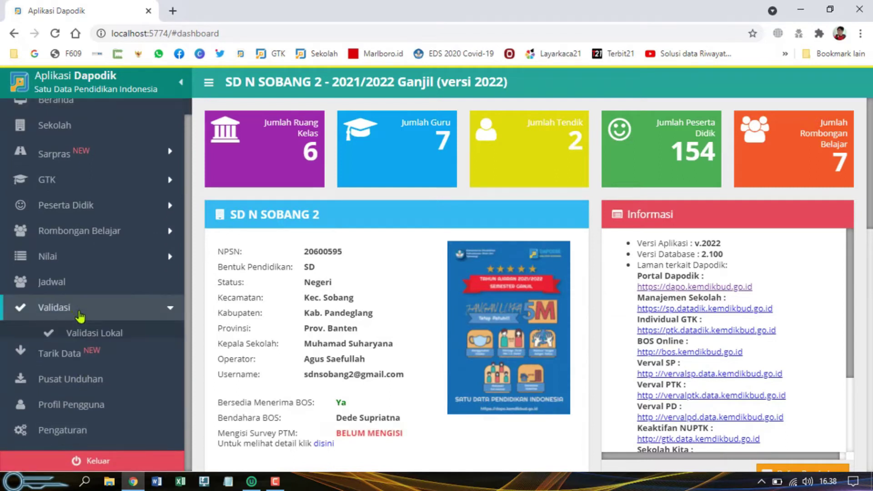
click(87, 336)
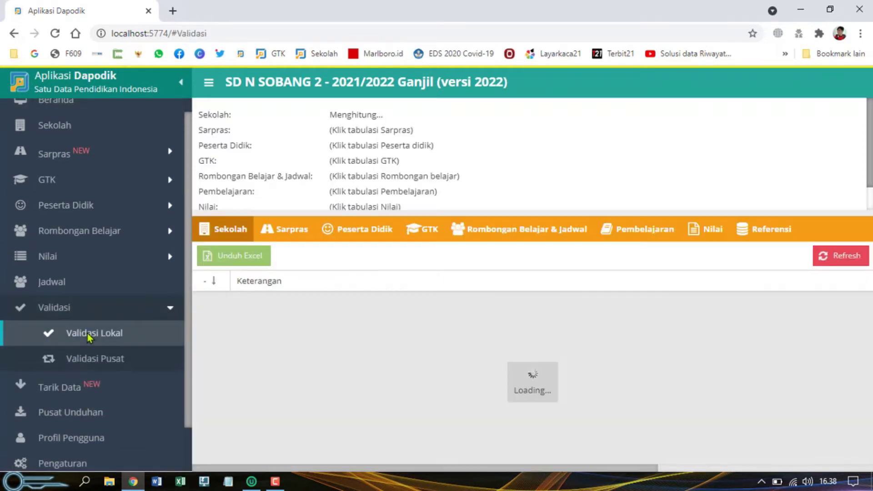
click(298, 229)
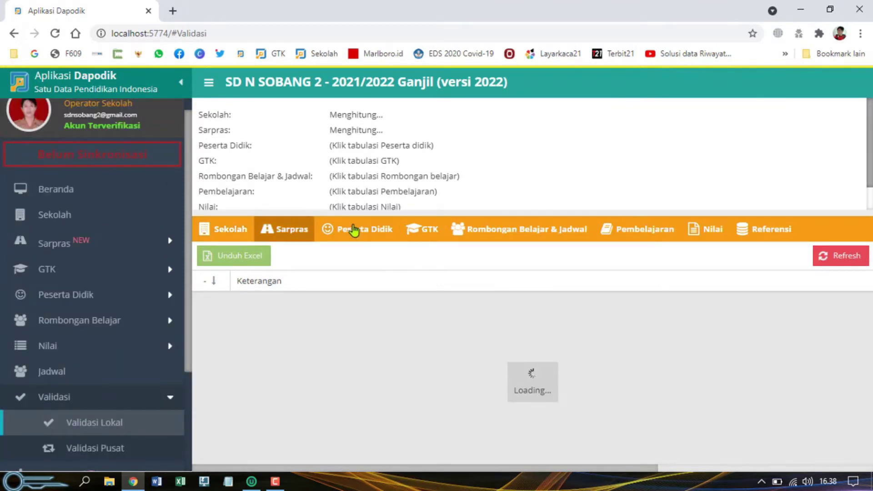
click(357, 228)
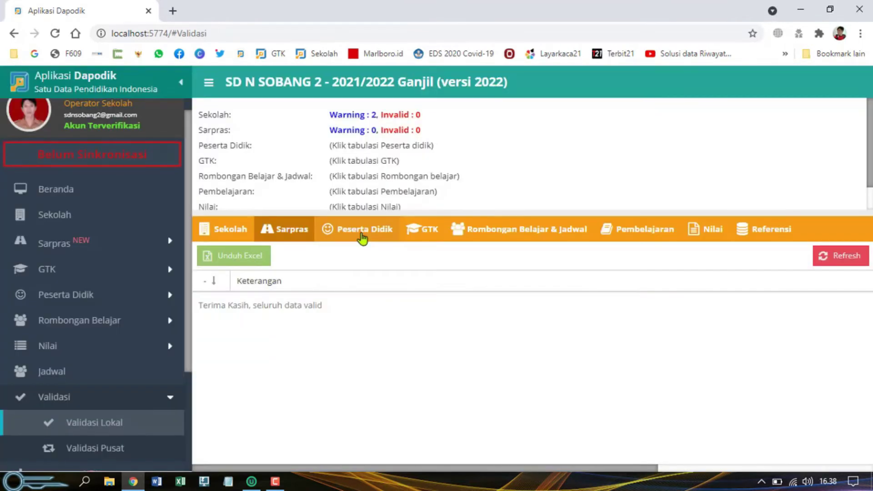
click(426, 231)
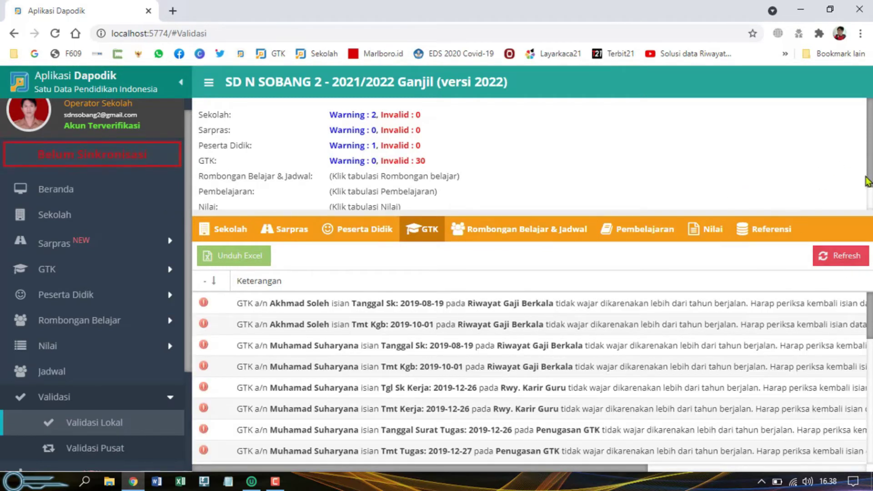
scroll(499, 396, down, 2)
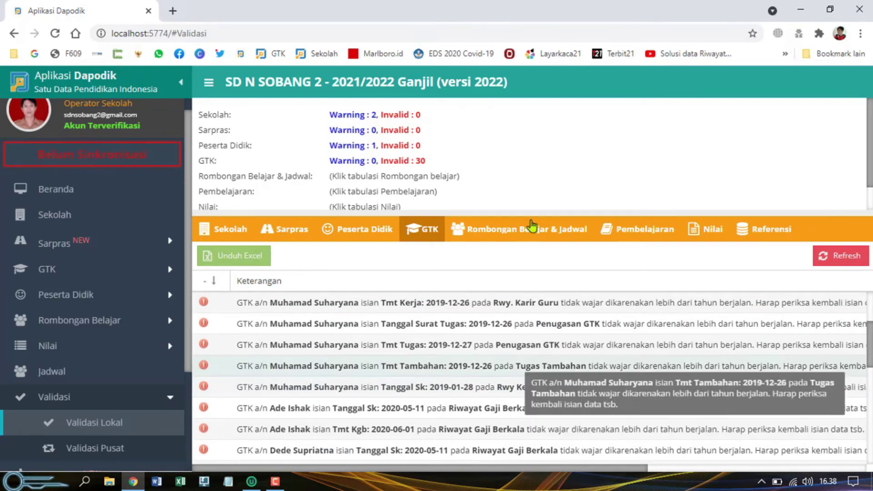
scroll(501, 109, down, 2)
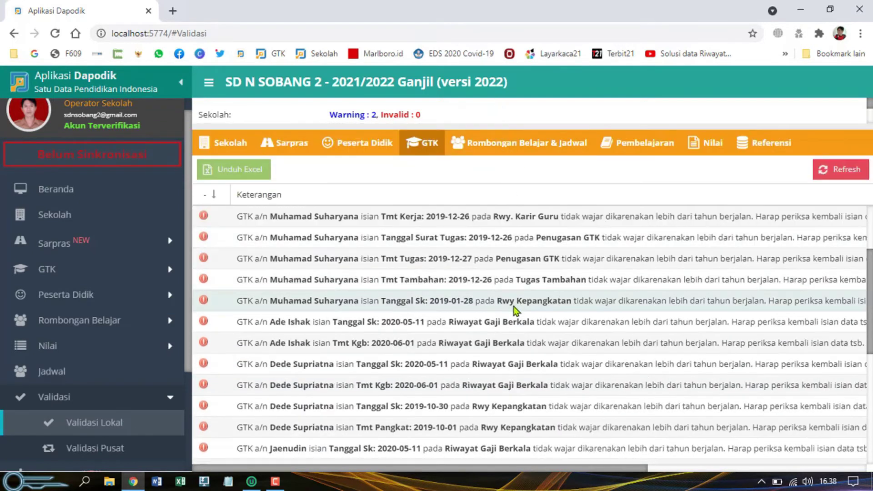
scroll(504, 312, down, 4)
scroll(502, 309, up, 3)
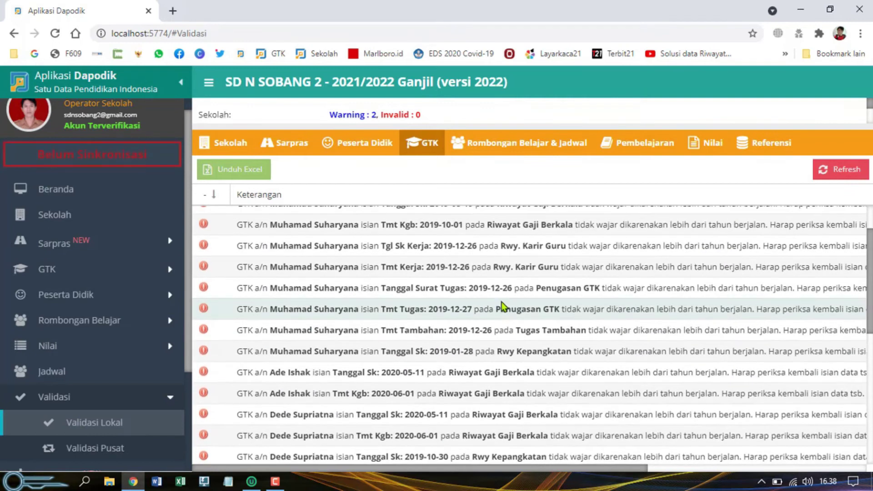
scroll(352, 271, up, 2)
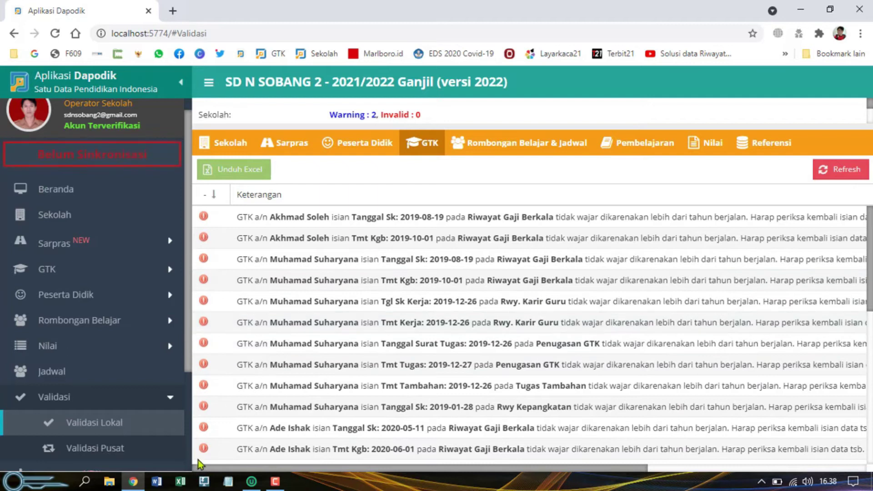
Log out of Dapodik and close the browser
scroll(123, 432, down, 3)
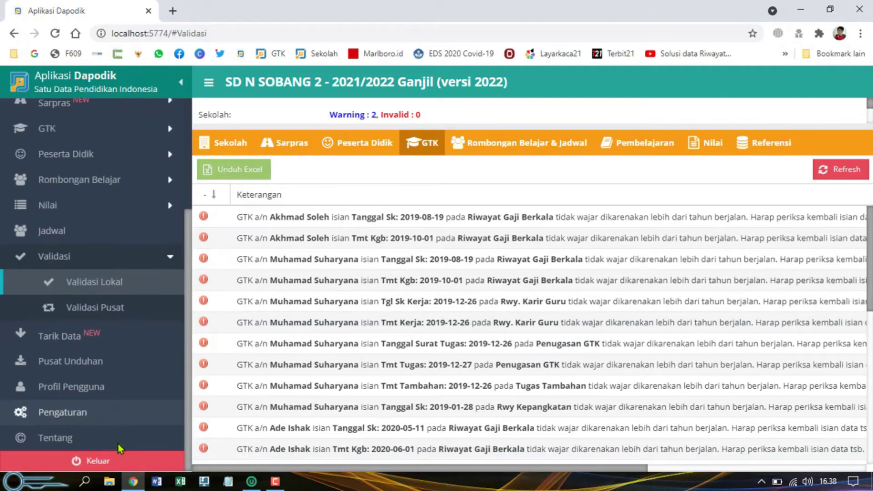
click(117, 455)
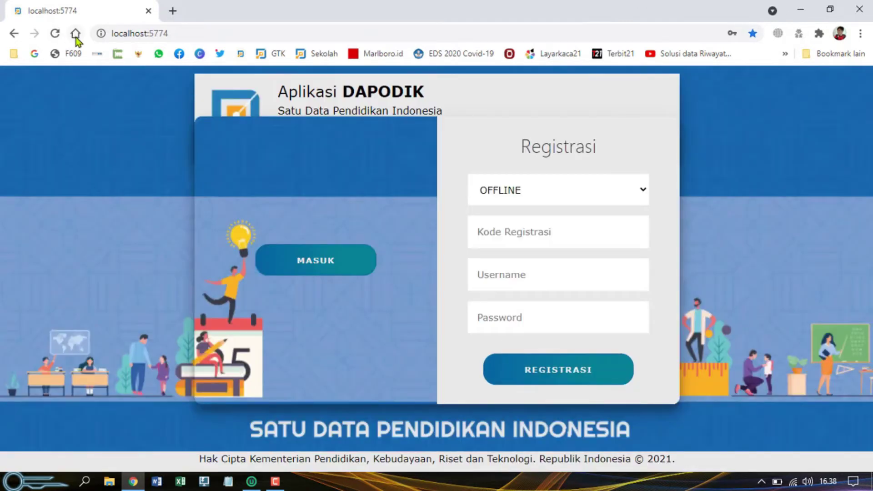
click(76, 37)
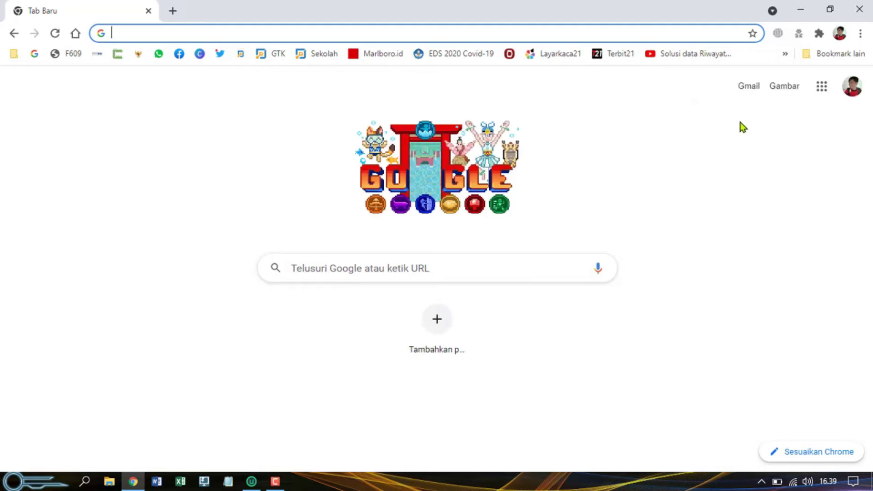
click(856, 12)
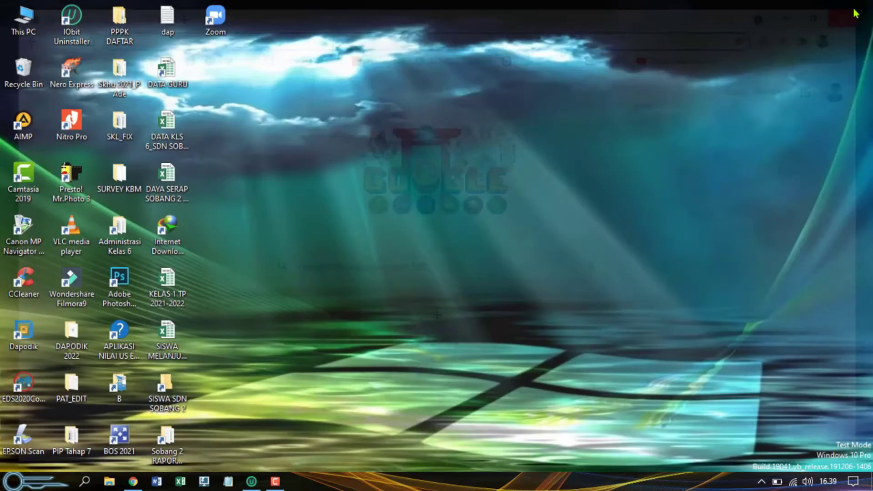
Switch to IObit Uninstaller and uninstall Dapodik versi 2022 with leftover files removed automatically
click(252, 481)
scroll(369, 218, down, 5)
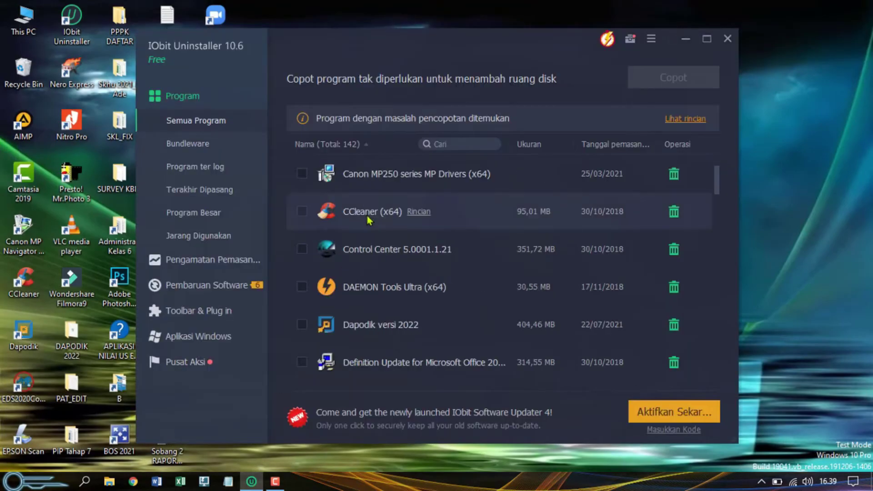
scroll(443, 234, up, 5)
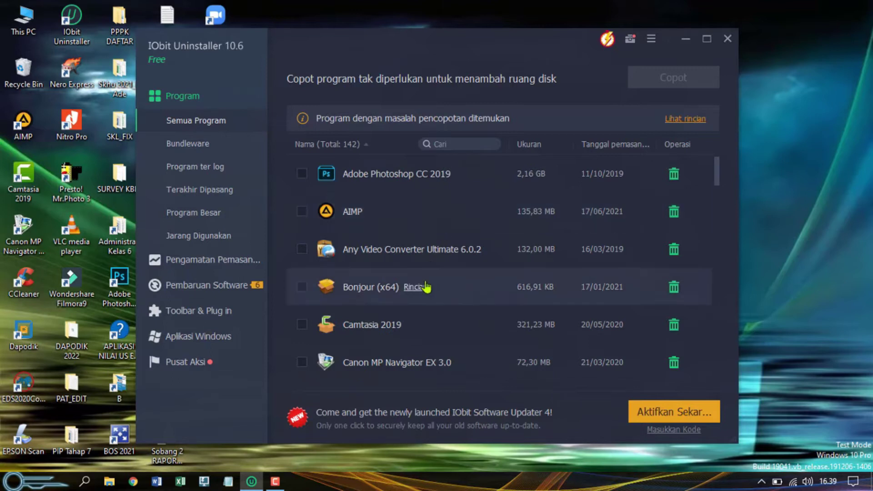
scroll(429, 288, down, 5)
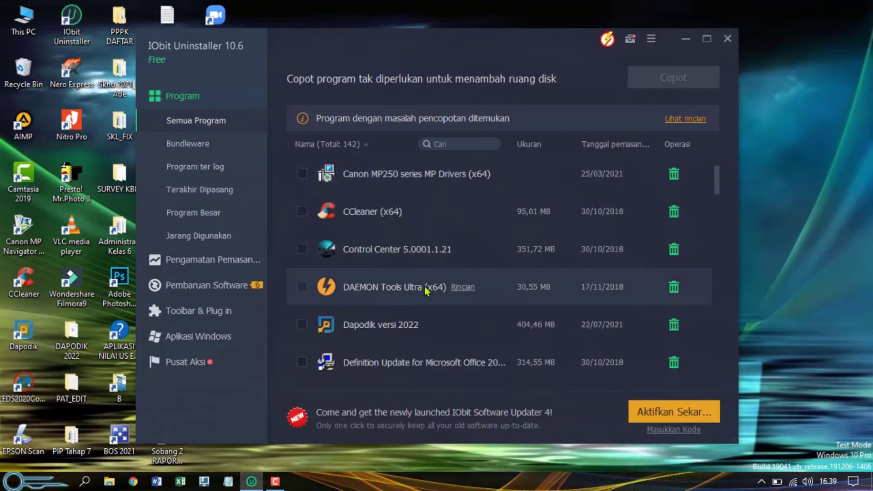
scroll(427, 290, up, 3)
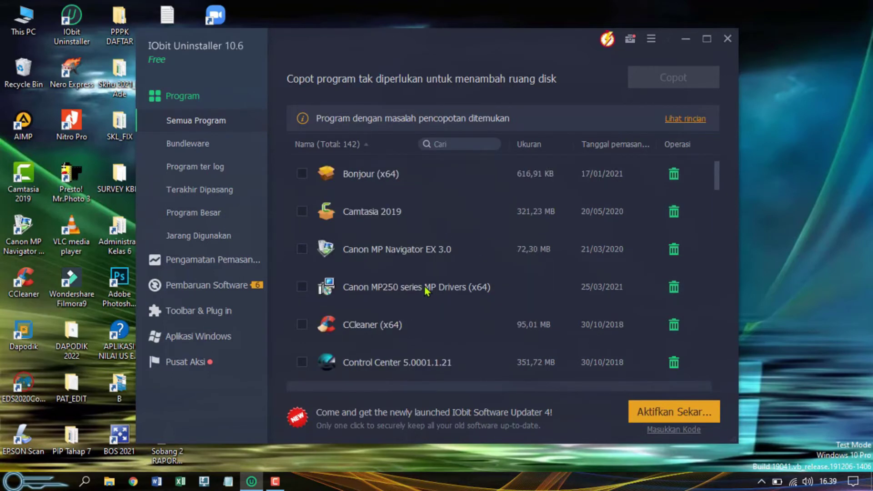
scroll(421, 287, down, 3)
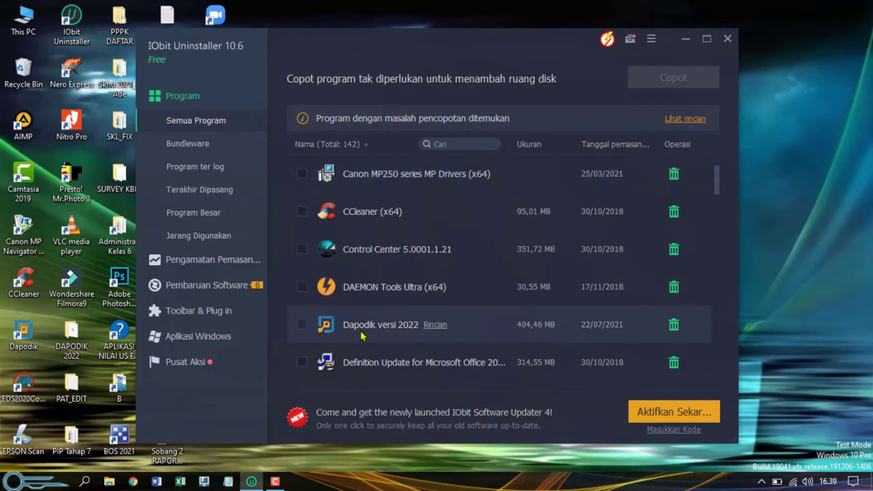
click(302, 325)
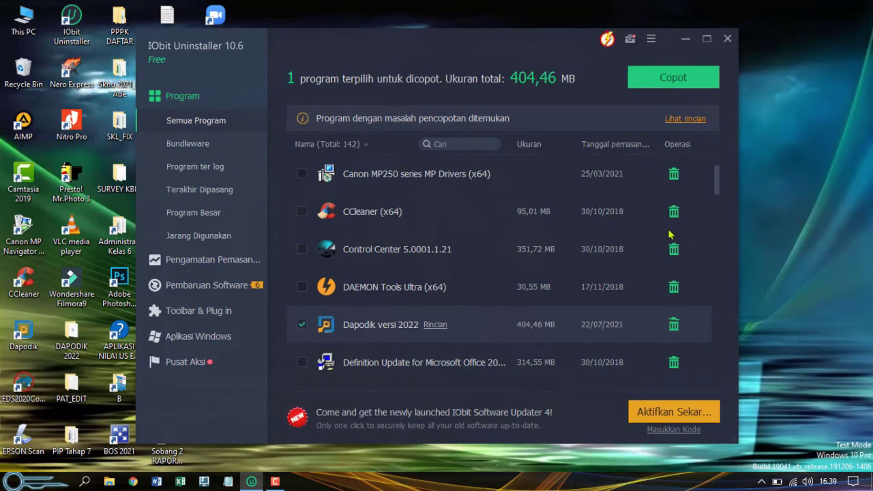
click(673, 328)
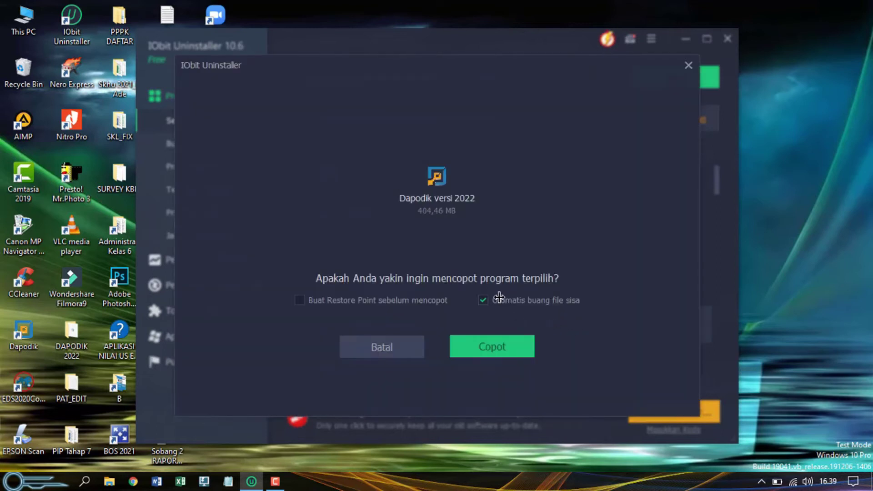
click(496, 346)
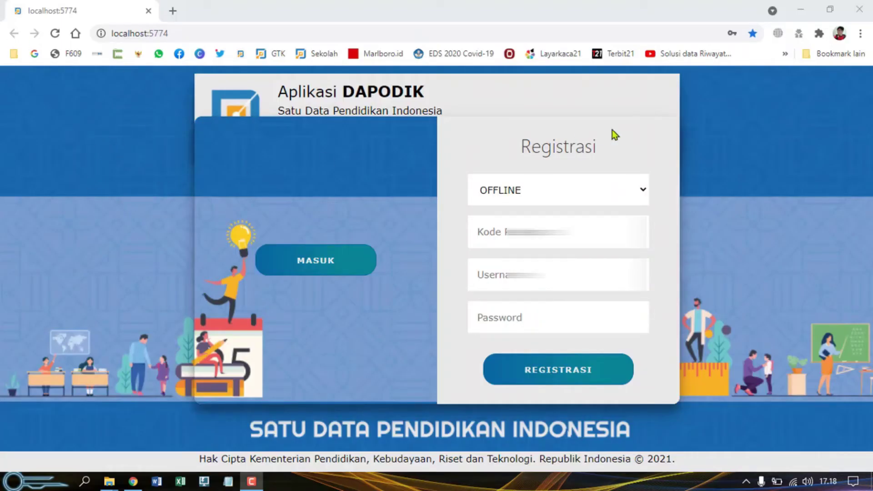
Choose OFFLINE as the registration mode in the Dapodik registration form
click(611, 194)
click(610, 194)
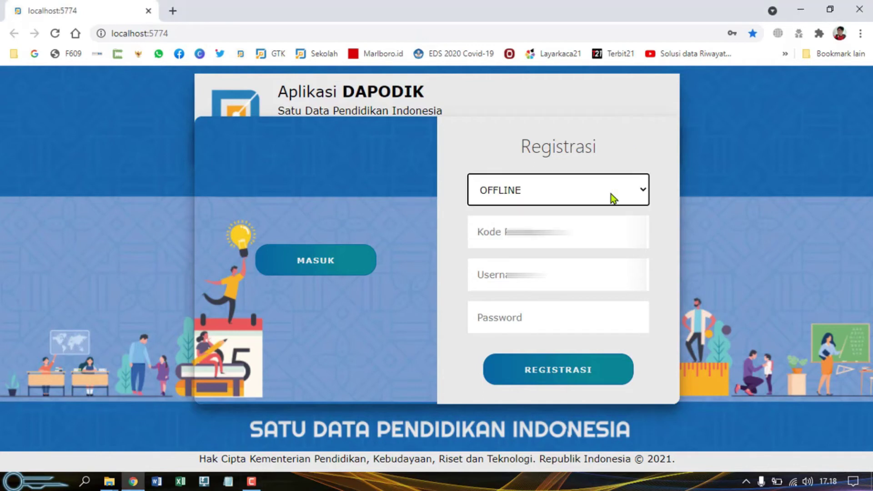
click(611, 193)
click(611, 194)
click(610, 194)
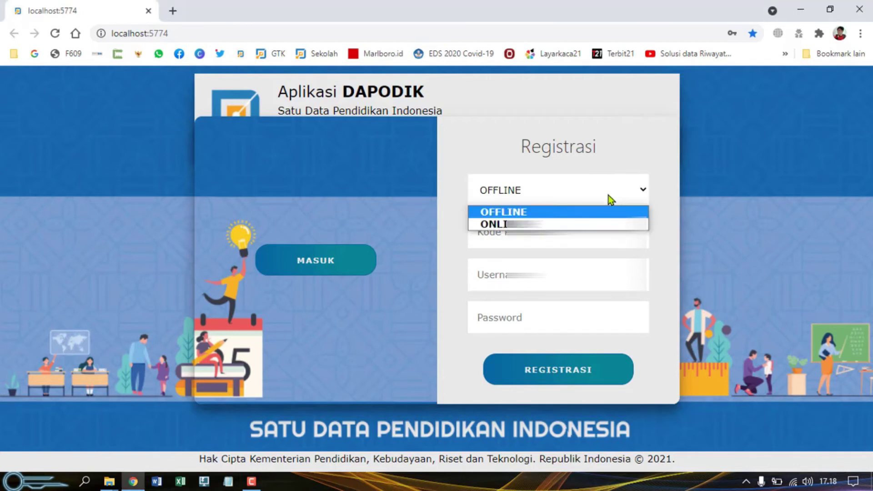
click(558, 215)
Fill in the registration code, the school account's username and its password from the saved entries
click(560, 232)
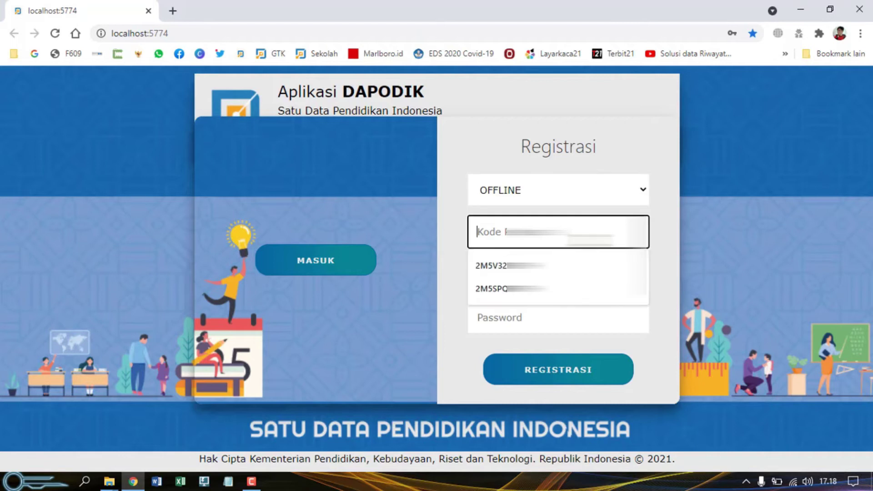
key(Down)
key(Return)
key(Tab)
key(Down)
key(Return)
click(555, 318)
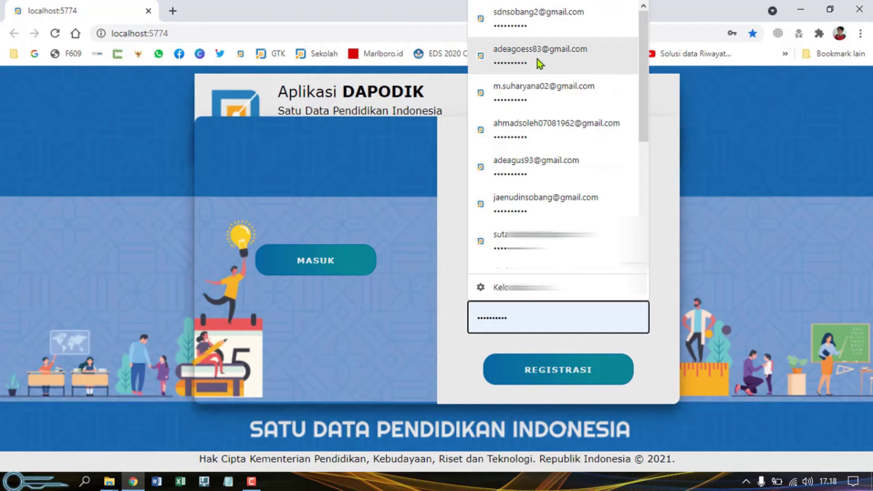
click(537, 25)
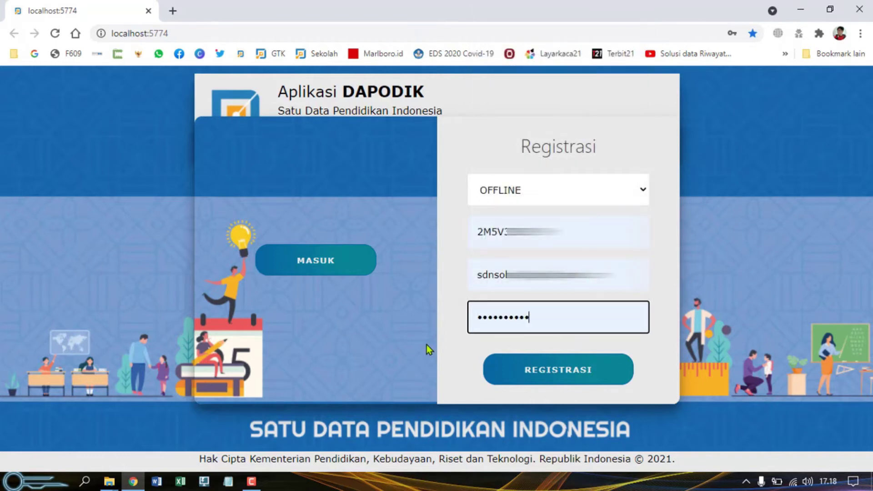
click(462, 369)
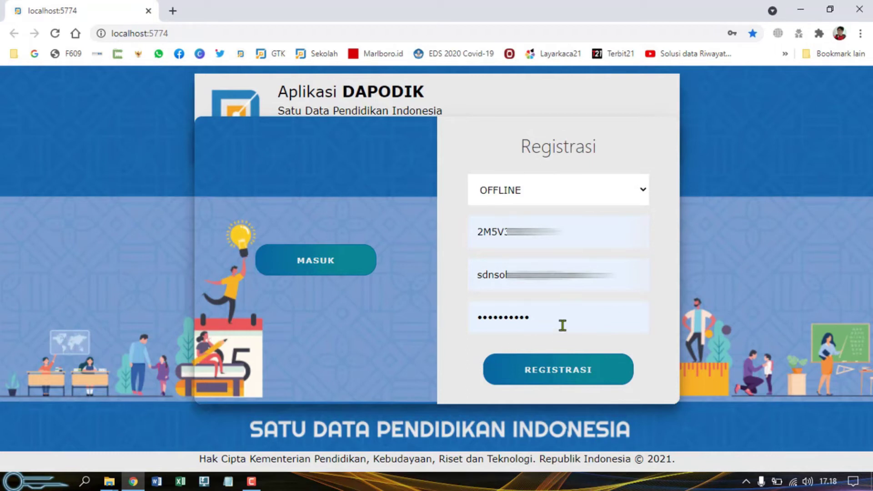
Check the prefill file in the prefill_dapodik folder on Local Disk (C:) in File Explorer, and return to the browser
click(109, 481)
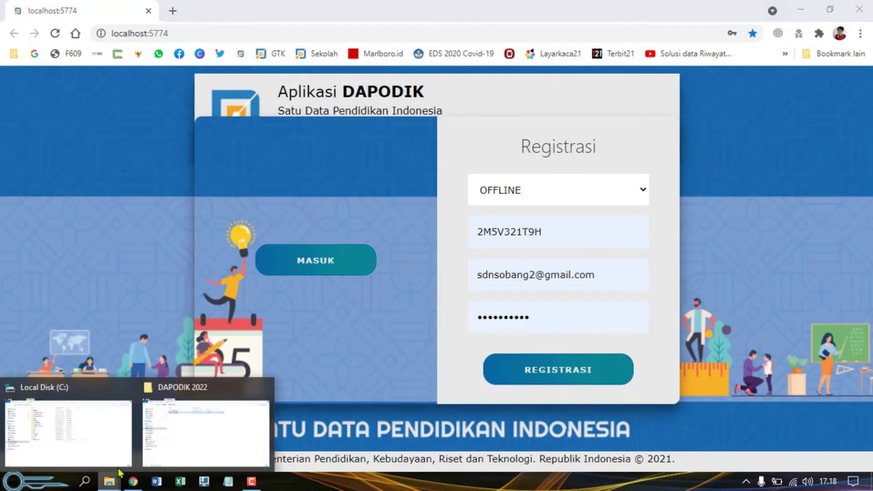
click(97, 446)
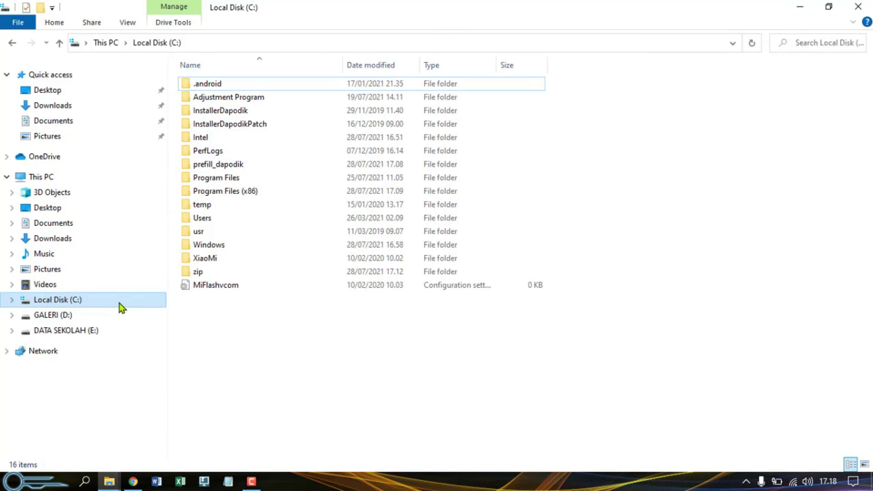
click(84, 269)
click(91, 298)
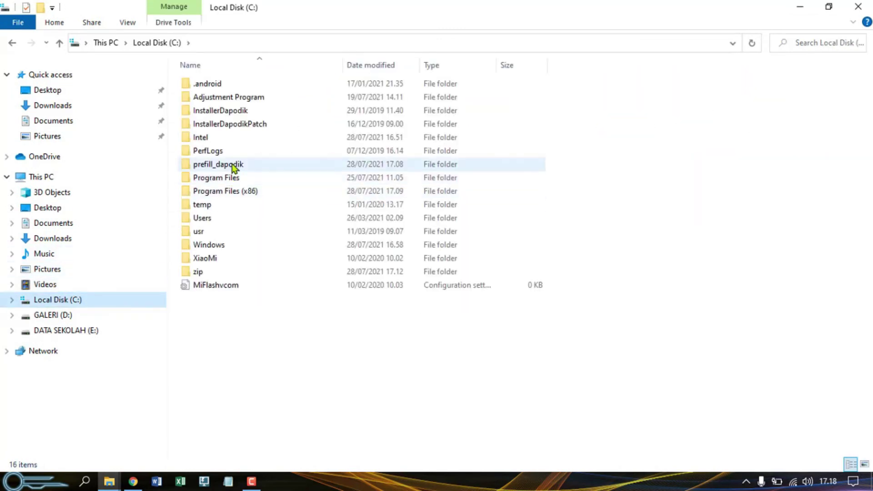
double_click(232, 164)
right_click(233, 162)
click(260, 214)
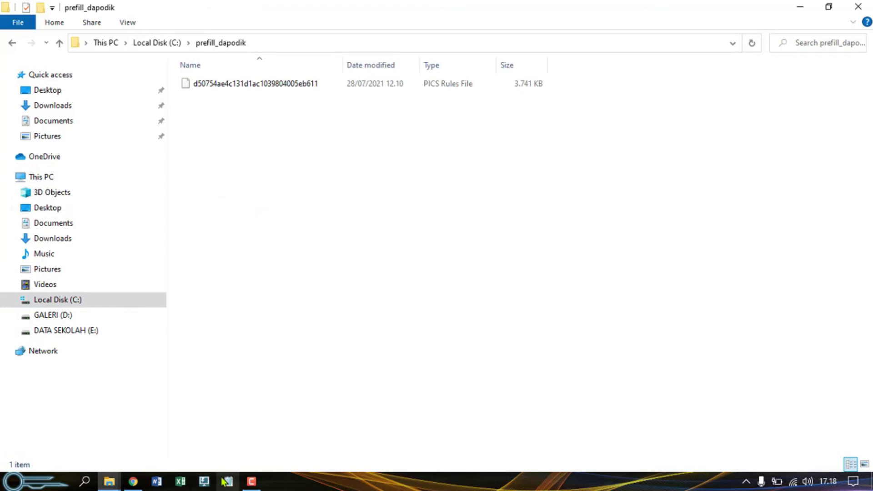
click(133, 481)
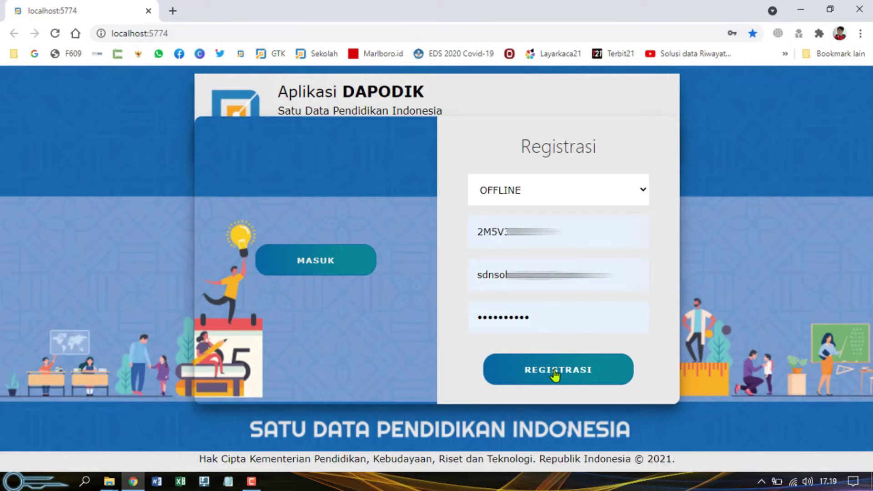
Clear the browser's basic browsing data for all time: browsing history, cookies and site data, and cached images and files
click(75, 34)
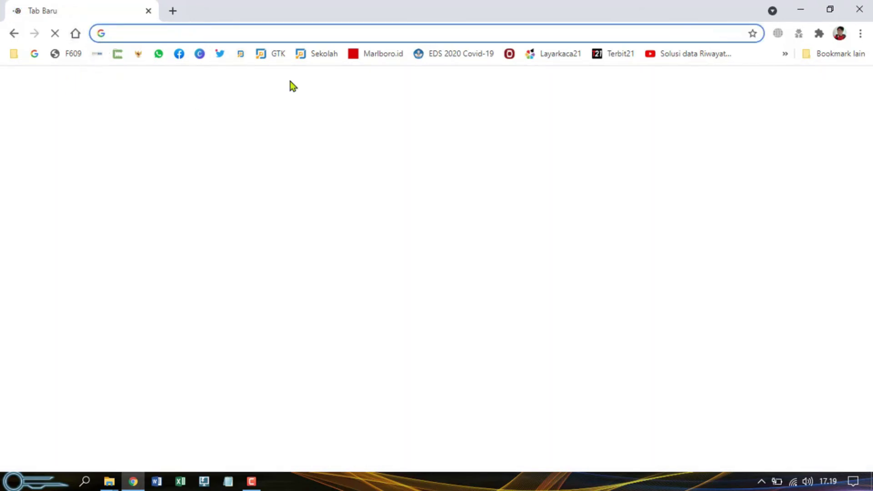
click(860, 33)
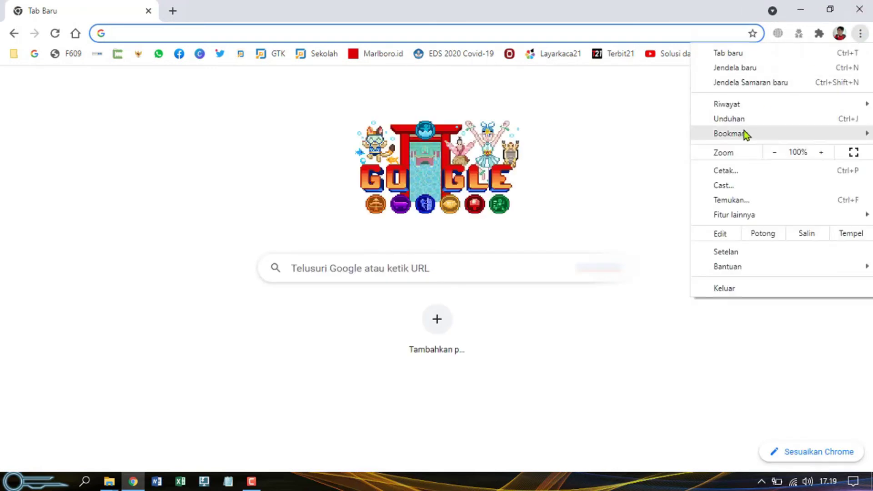
mouse_move(732, 106)
click(576, 106)
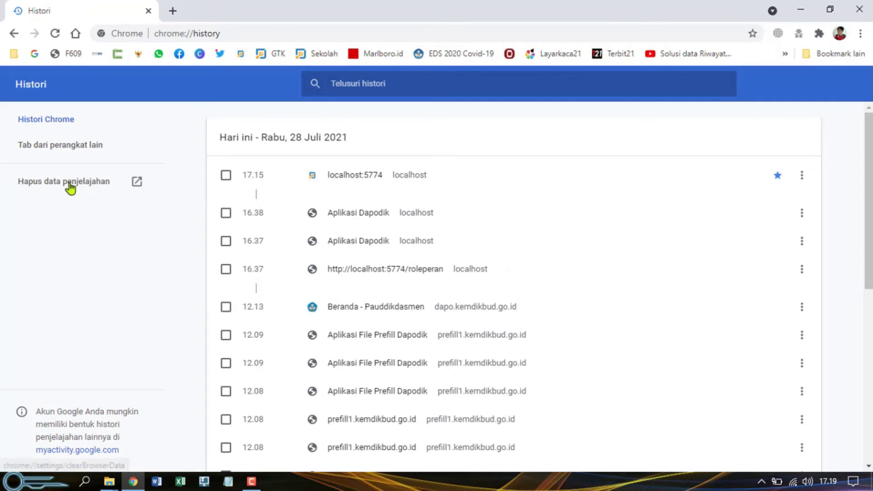
click(70, 187)
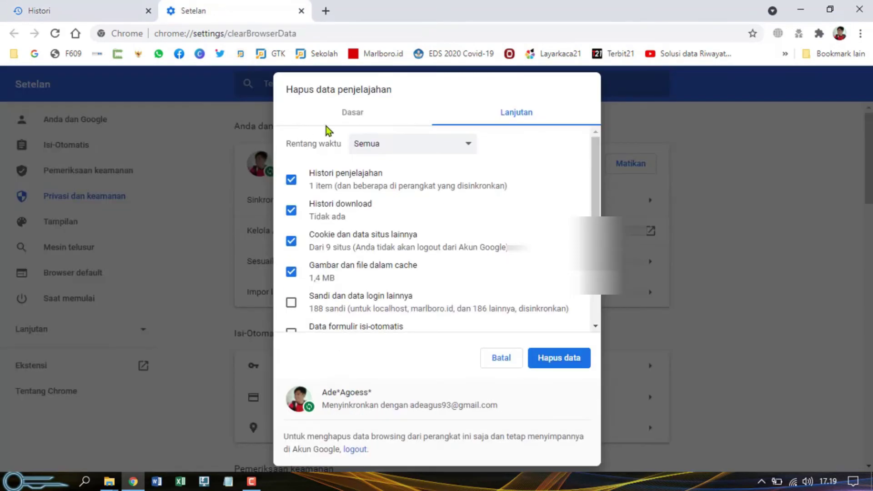
click(381, 117)
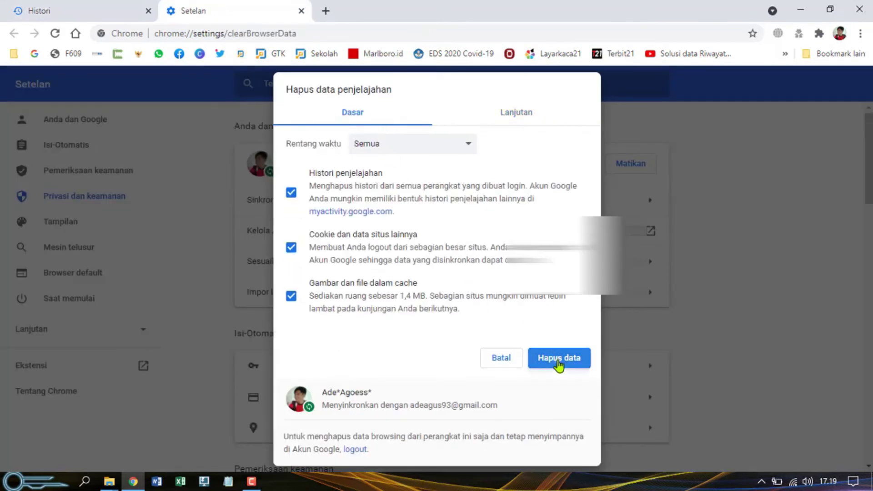
click(558, 361)
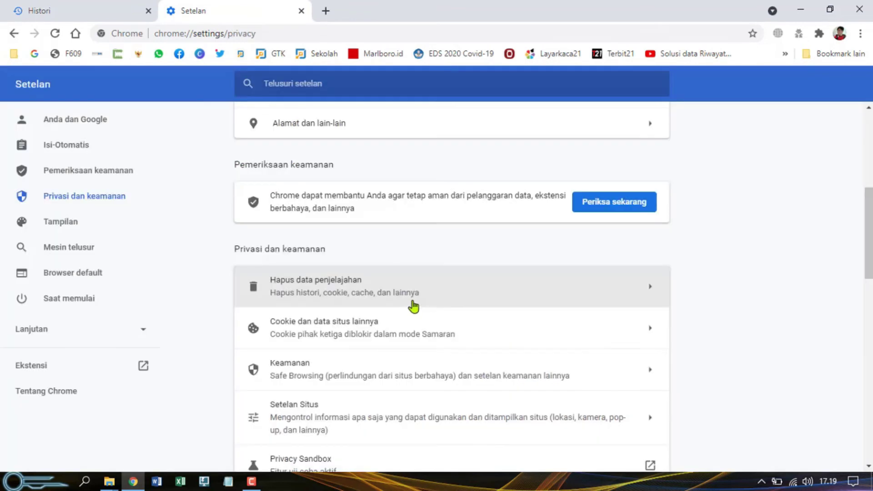
Clear the browsing data again with the advanced (Lanjutan) options for all time, including download history, and close the settings page
click(82, 18)
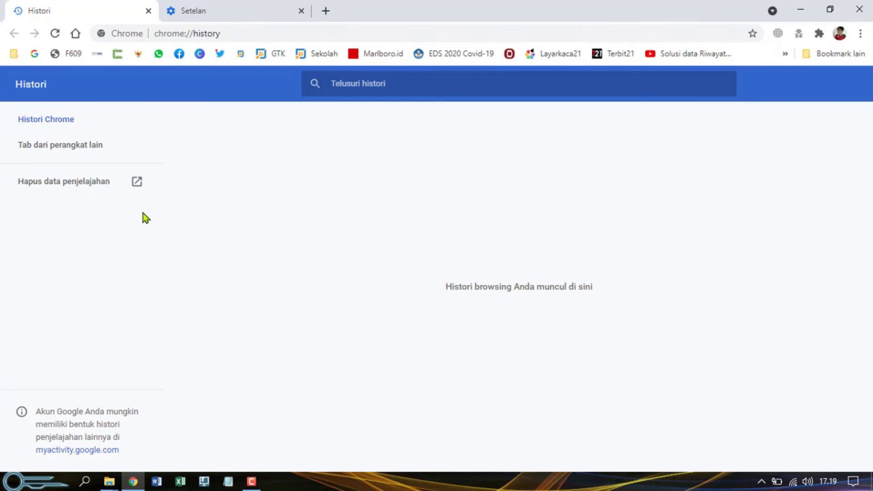
click(91, 186)
click(513, 120)
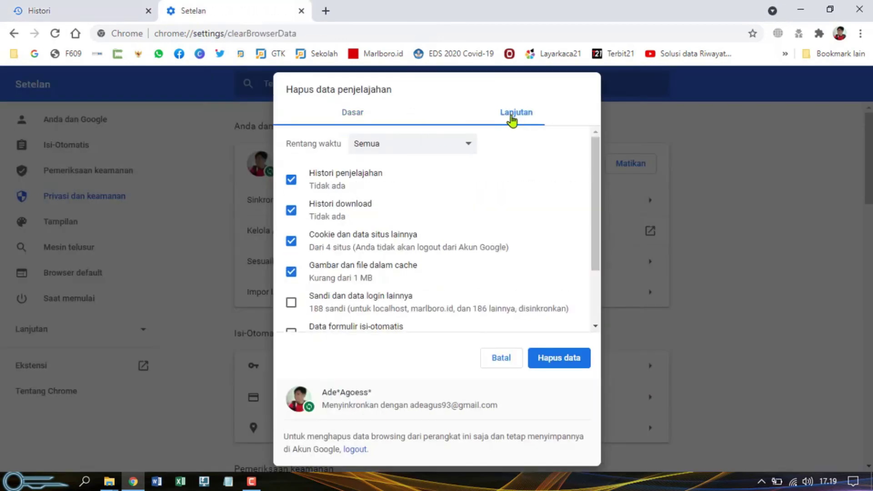
click(558, 359)
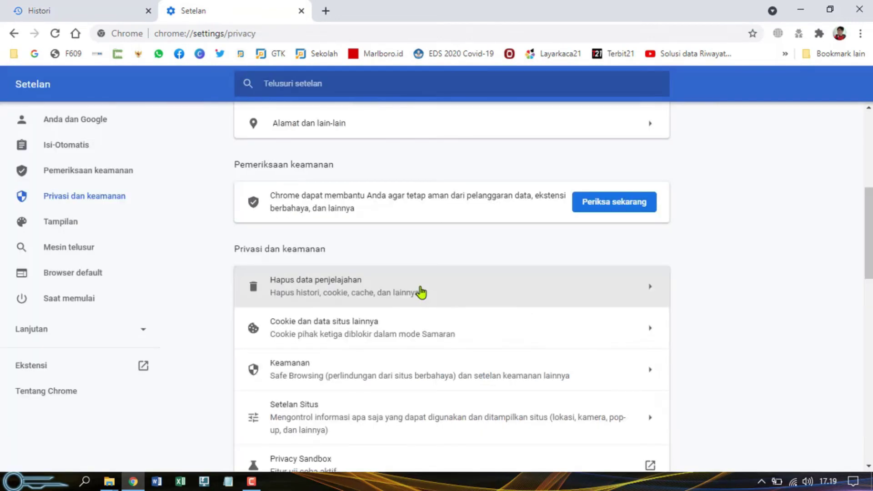
click(302, 11)
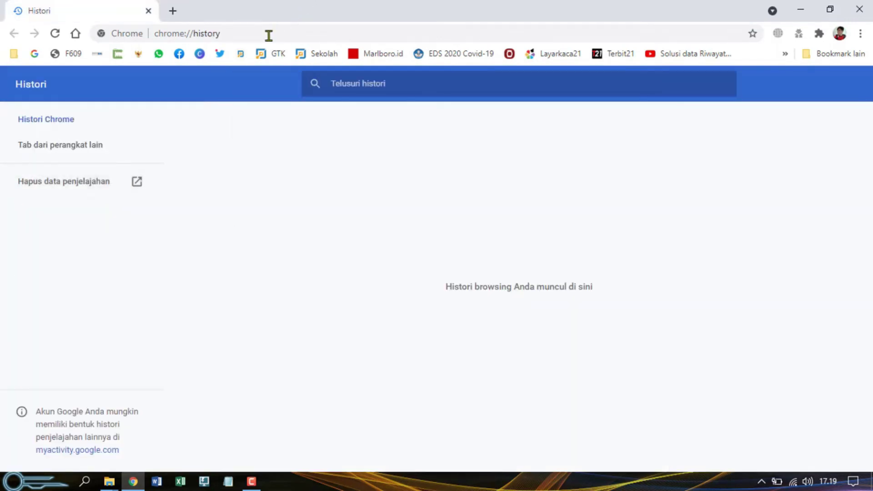
Reopen the Dapodik registration form, choose OFFLINE, and fill in the registration code, the school account's username and its password from saved entries
click(240, 54)
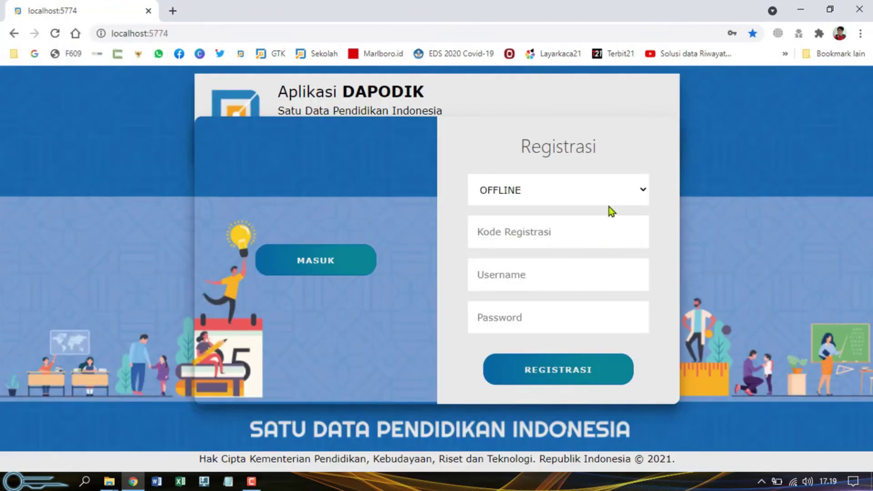
click(608, 199)
click(595, 217)
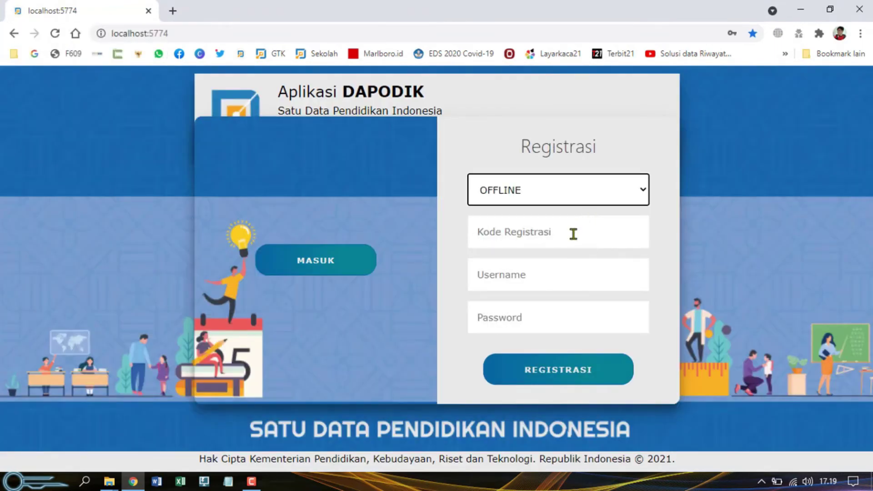
click(569, 237)
click(556, 288)
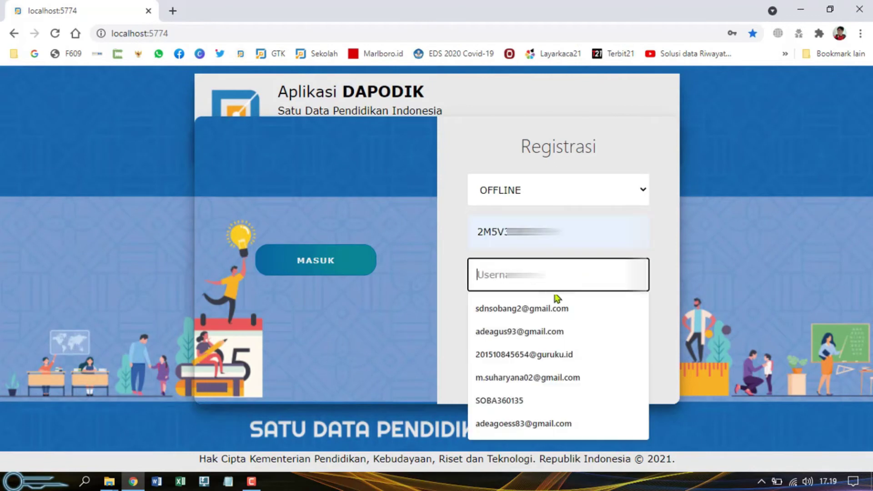
click(556, 306)
click(541, 317)
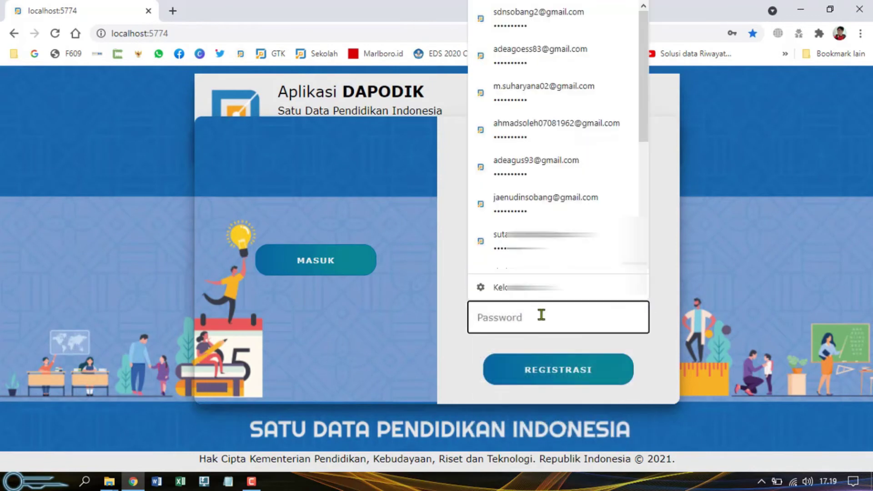
click(530, 28)
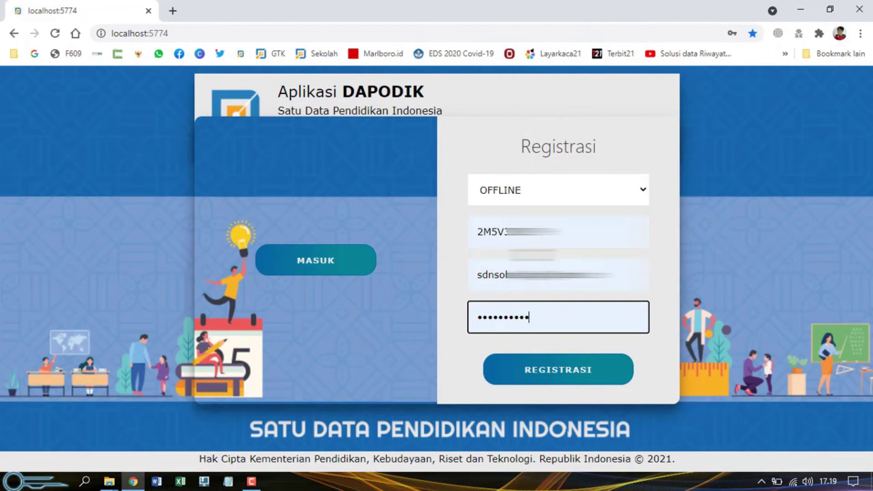
Submit the offline registration, confirming that the latest prefill is used, and continue to the login page
click(465, 370)
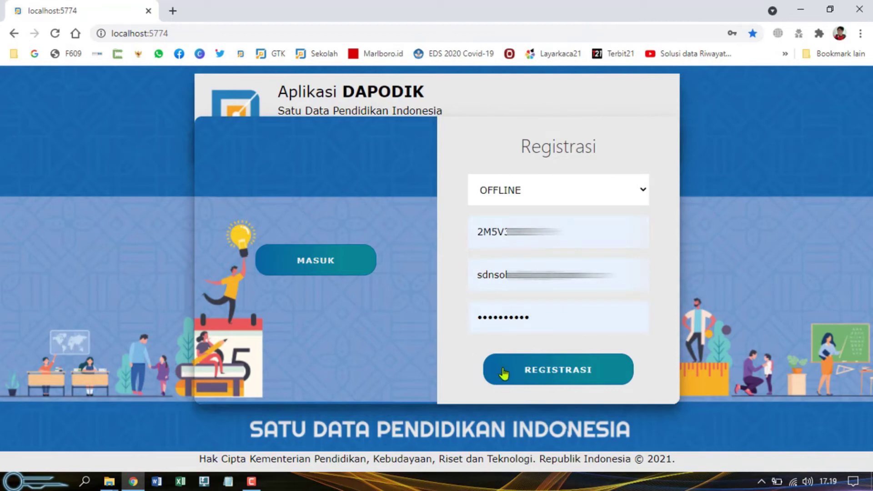
click(551, 373)
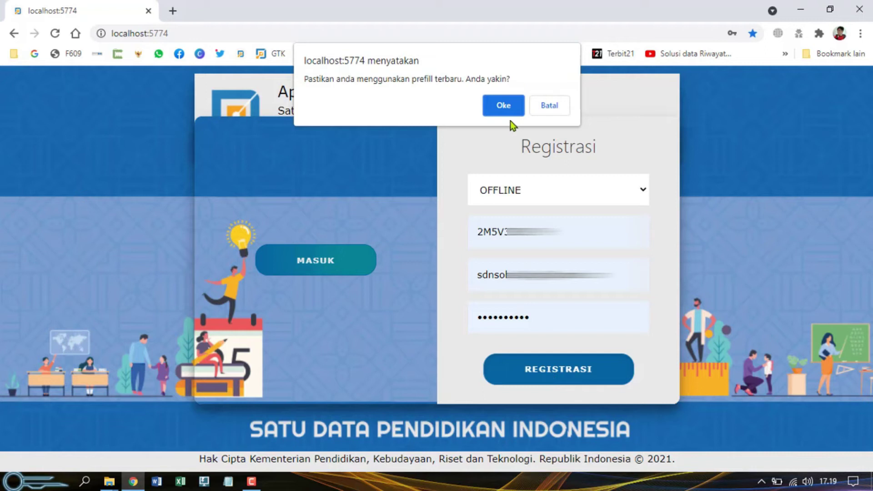
click(506, 109)
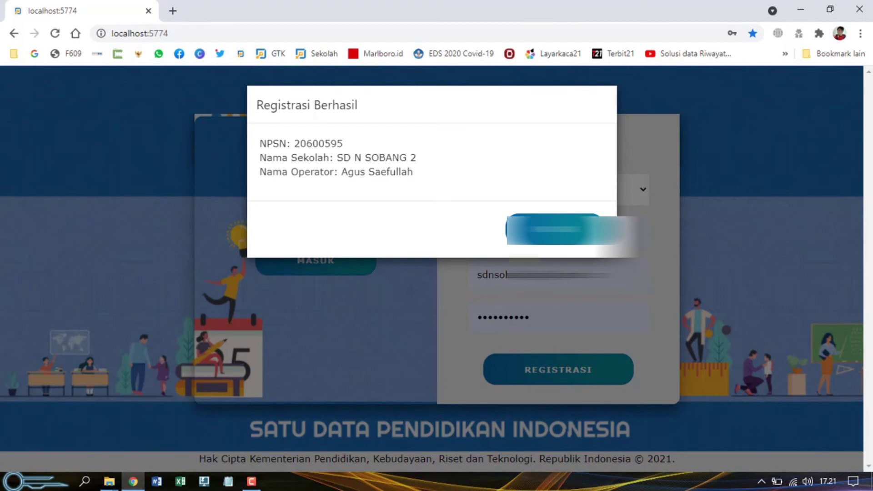
click(570, 232)
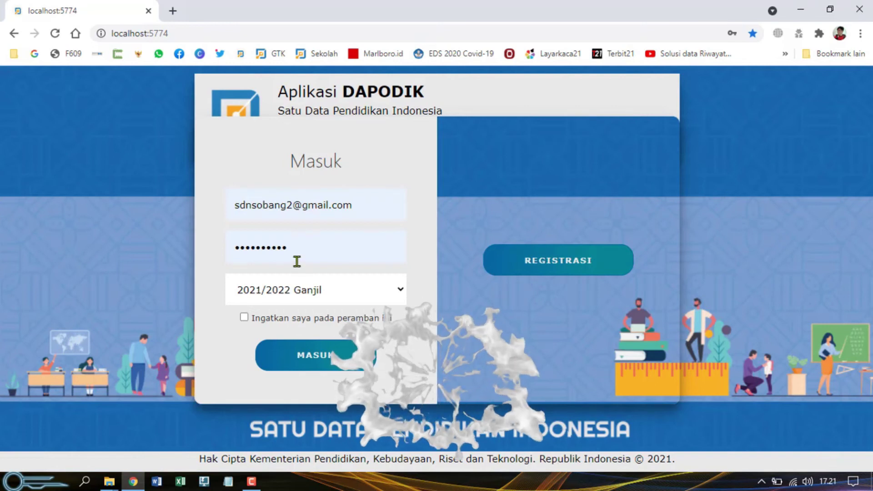
Log in to semester 2021/2022 Ganjil with Ingatkan saya enabled, using the school's Operator Sekolah role
click(245, 317)
click(312, 358)
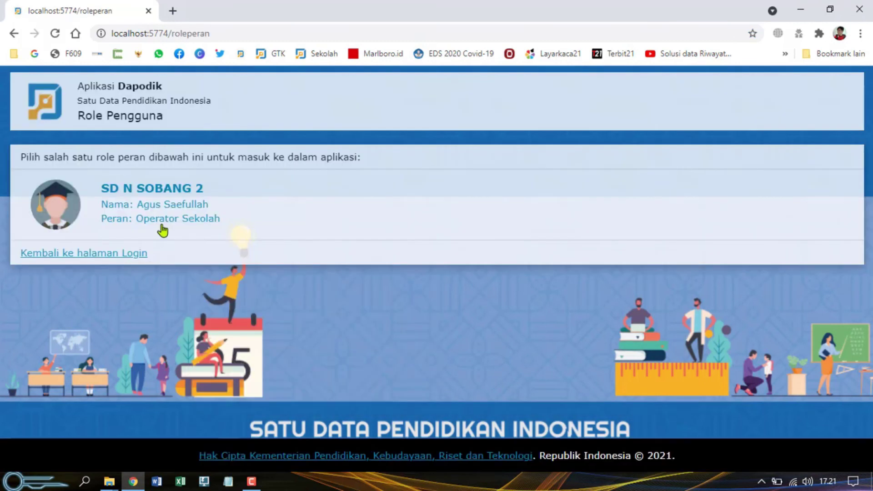
click(163, 223)
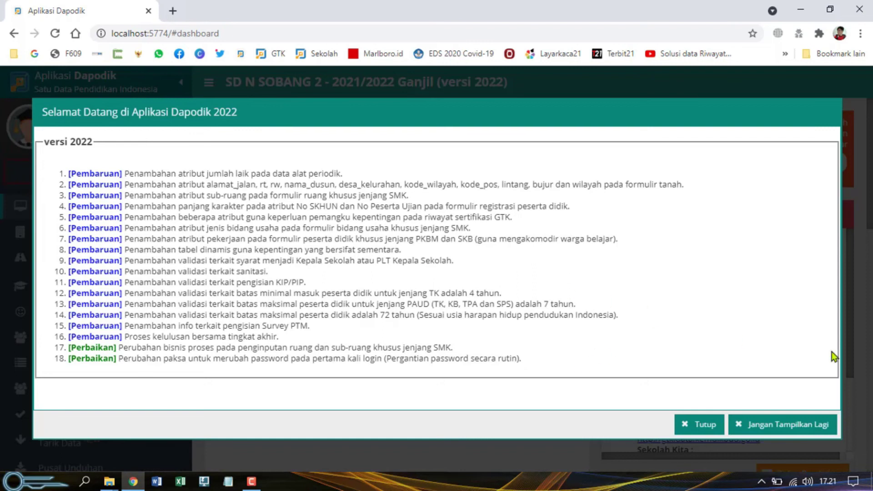
Dismiss the version 2022 welcome notes so they are not shown again, and open Validasi Lokal
click(808, 428)
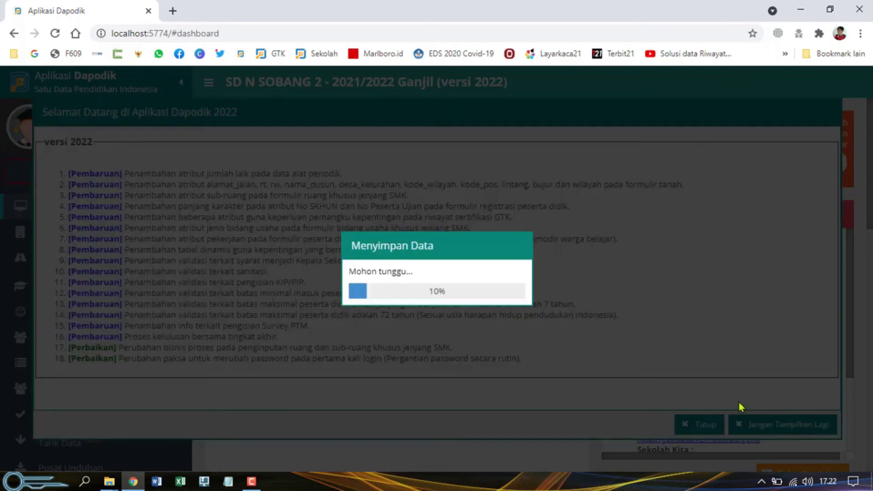
click(441, 303)
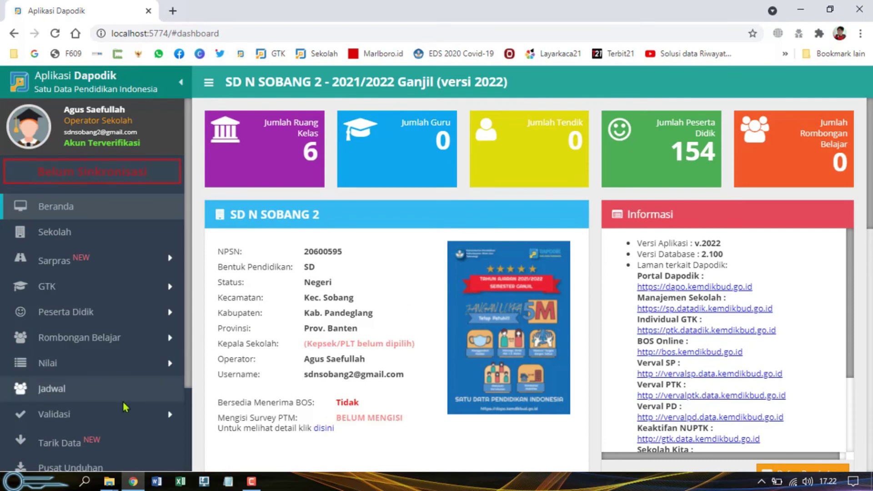
click(129, 414)
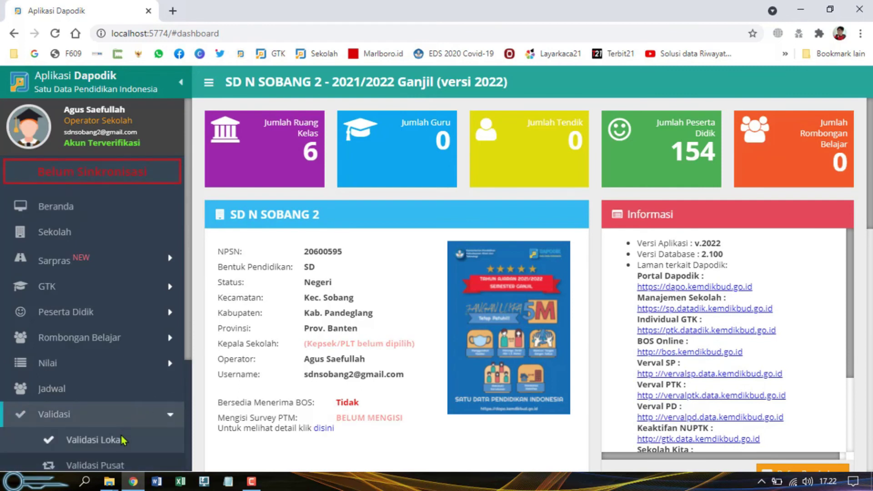
click(123, 440)
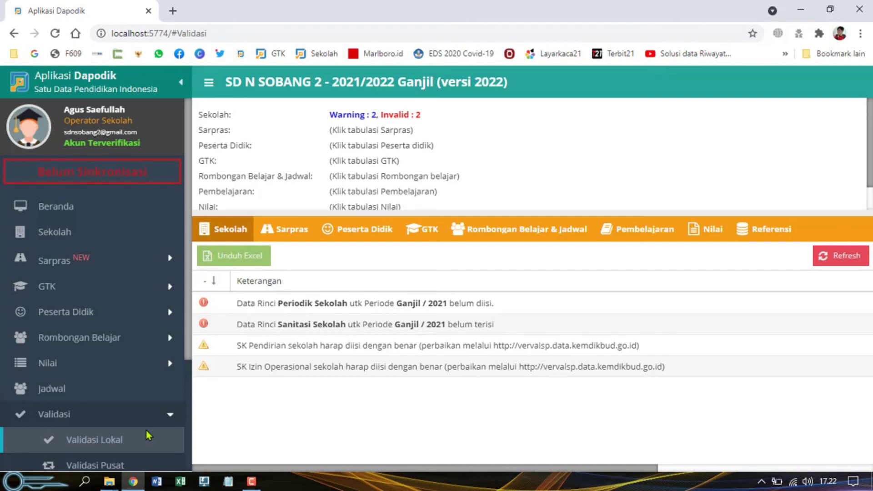
Examine the local validation results for Sarpras, Peserta Didik, GTK, Rombongan Belajar & Jadwal, Pembelajaran, Nilai and Referensi
click(285, 232)
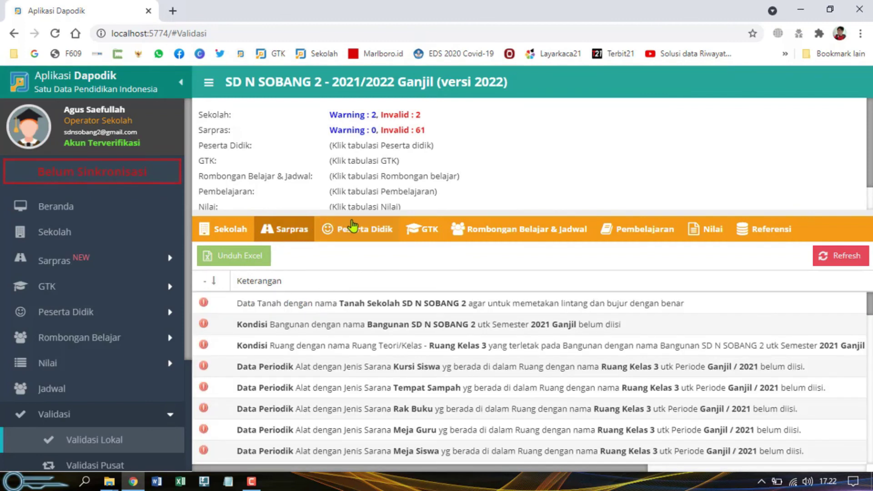
click(361, 229)
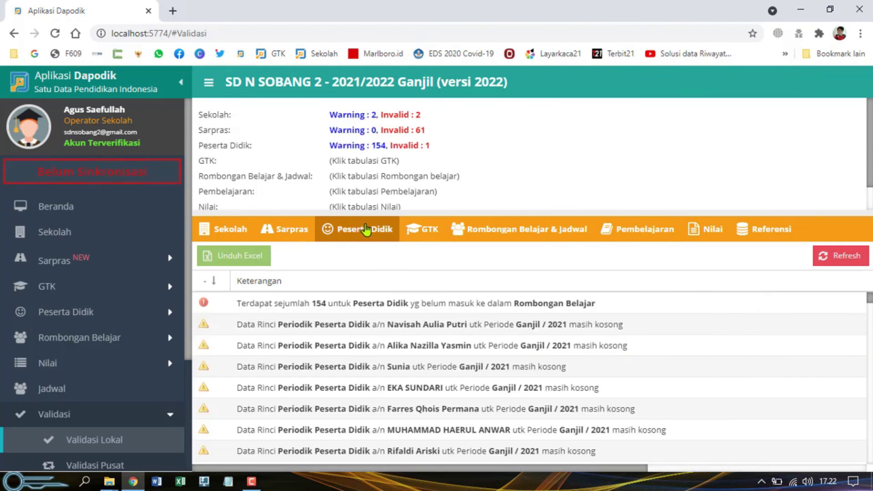
click(423, 231)
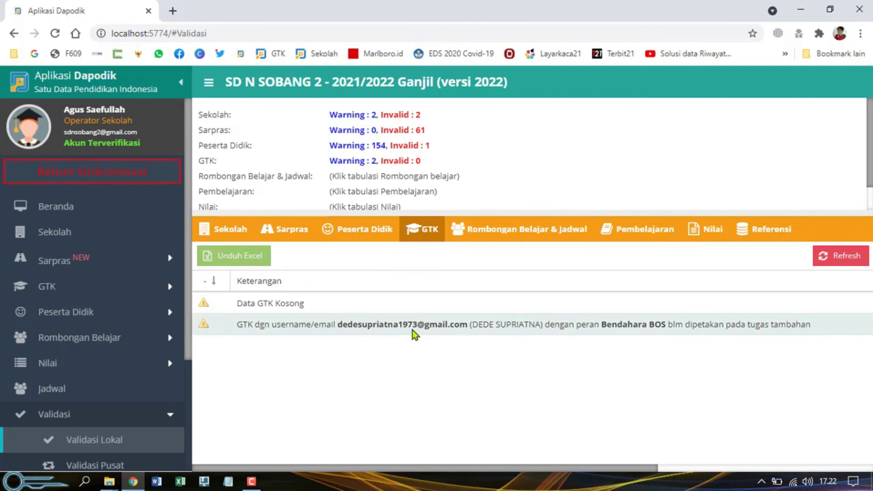
click(500, 237)
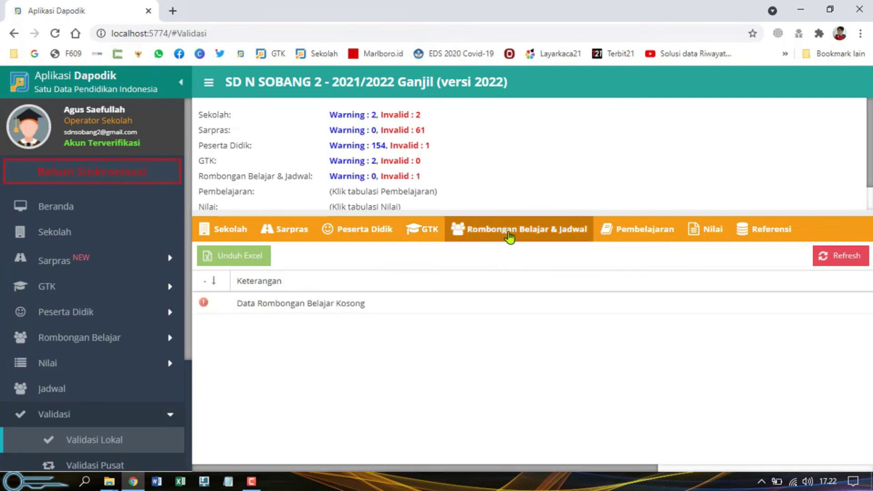
click(639, 235)
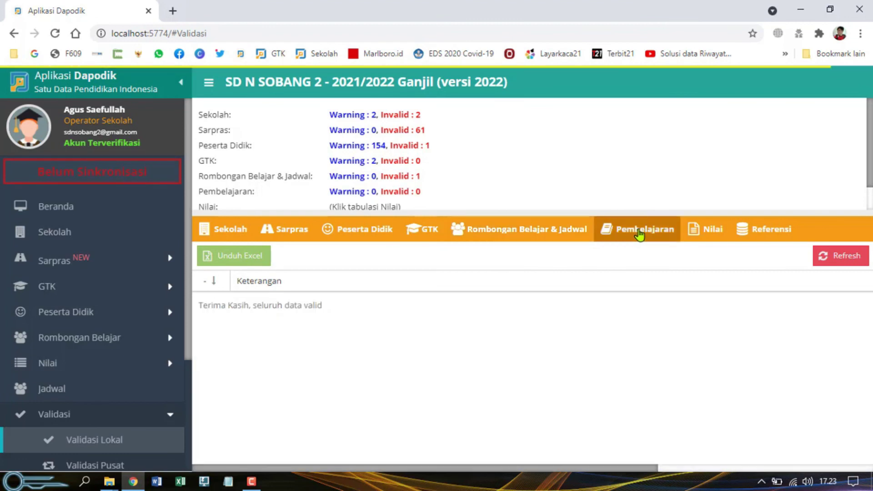
click(701, 232)
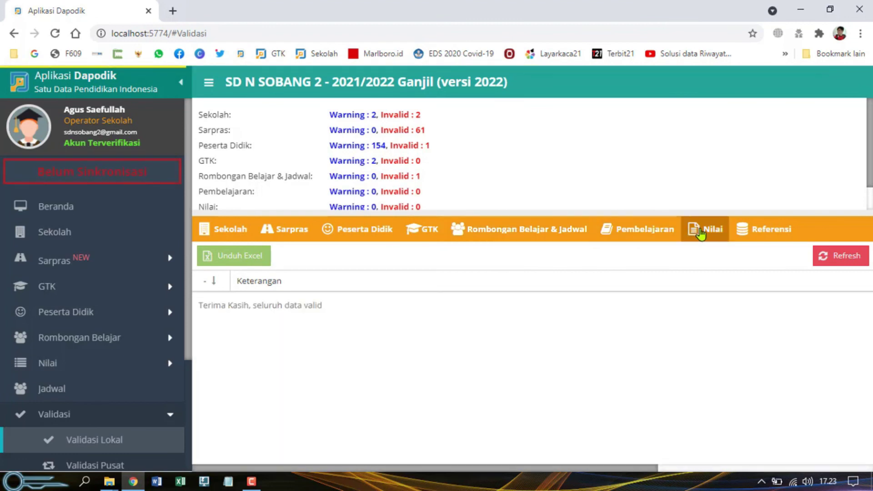
click(774, 235)
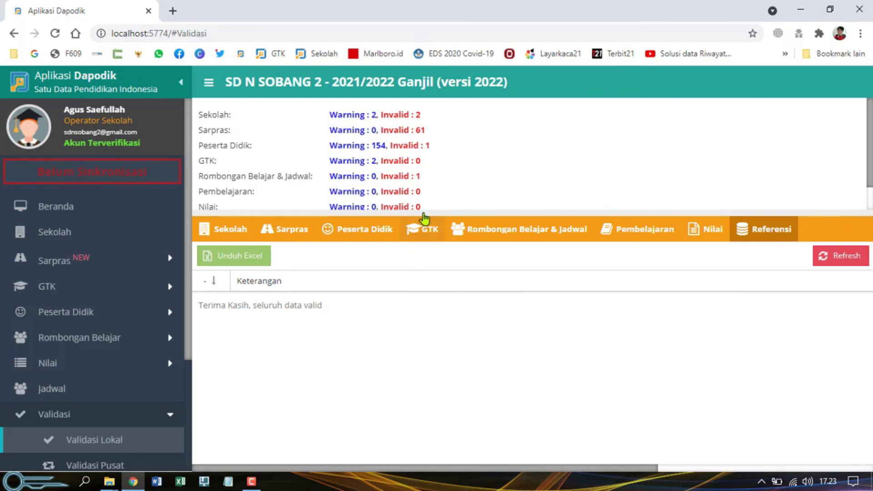
Review the validation summary through Referensi, and recheck the GTK validation results with a refresh
scroll(430, 201, down, 1)
scroll(431, 202, up, 1)
scroll(430, 203, down, 1)
click(418, 230)
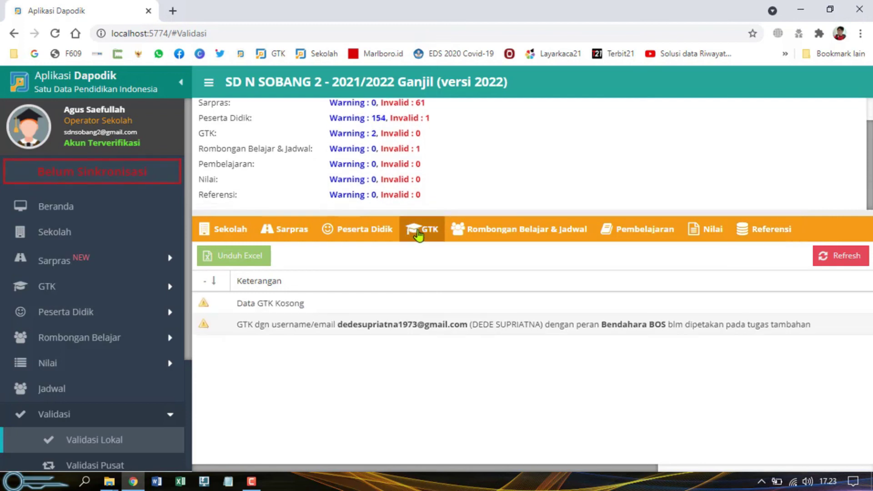
click(821, 261)
click(252, 481)
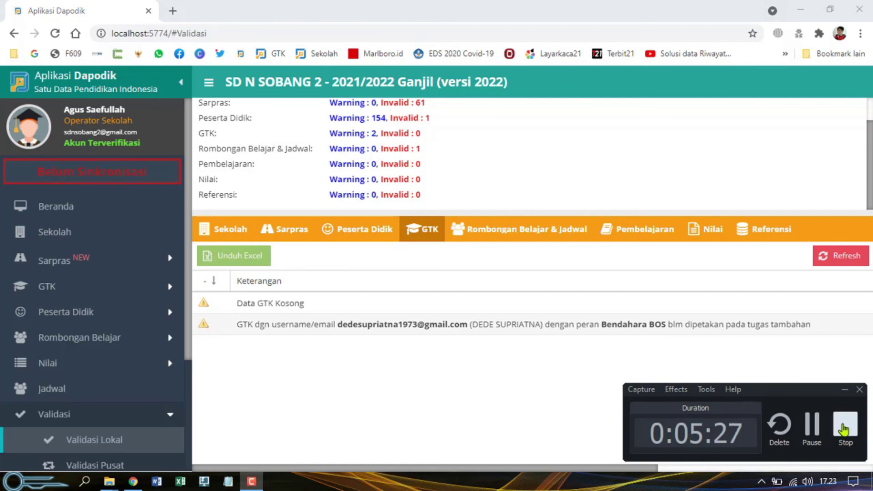
click(844, 423)
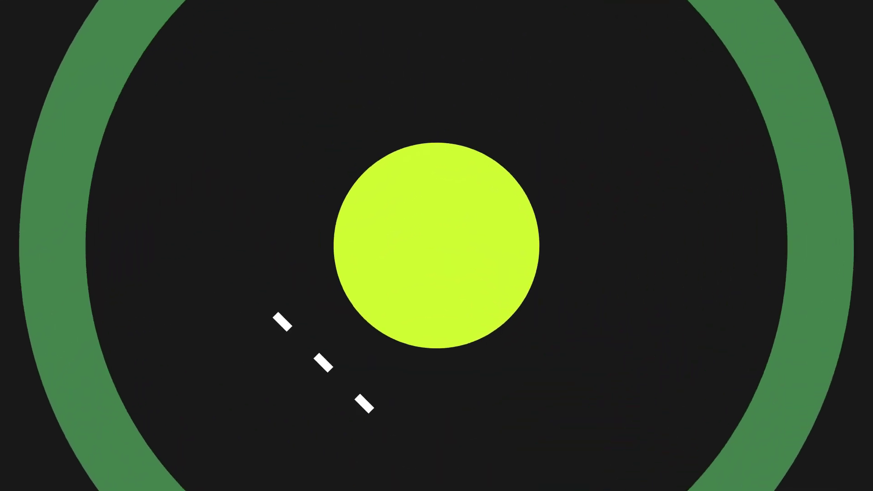